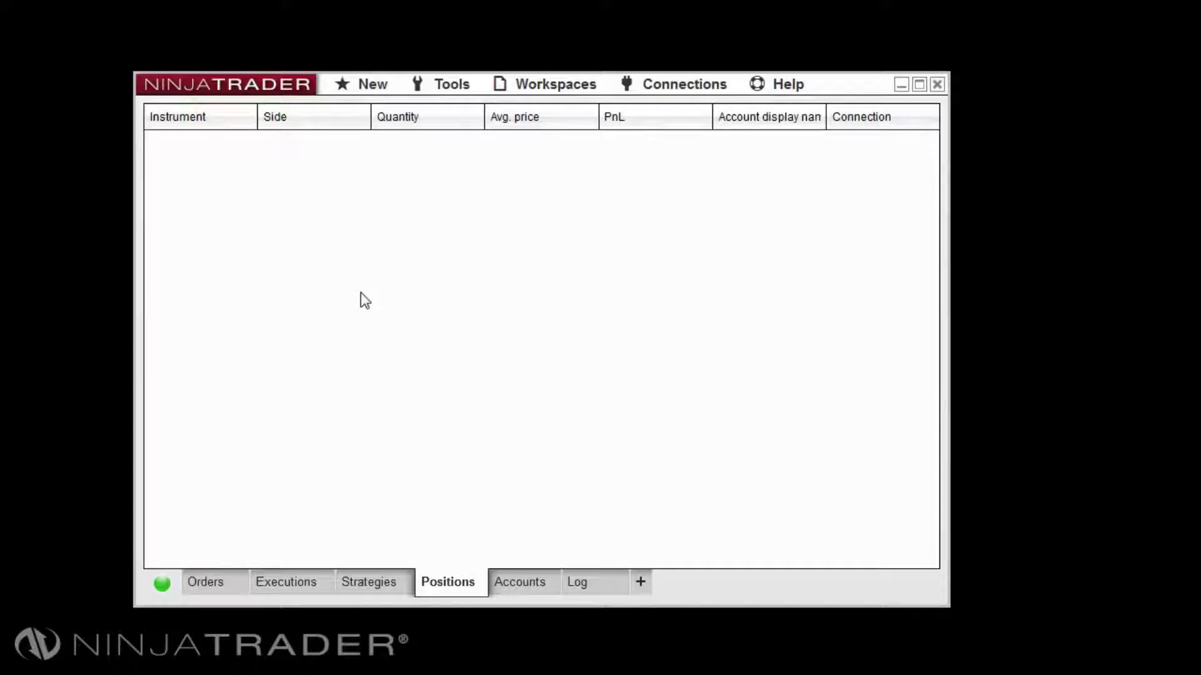
# From Tools > Options, open Add share service to list Facebook, Email, StockTwits and Twitter
pyautogui.click(453, 86)
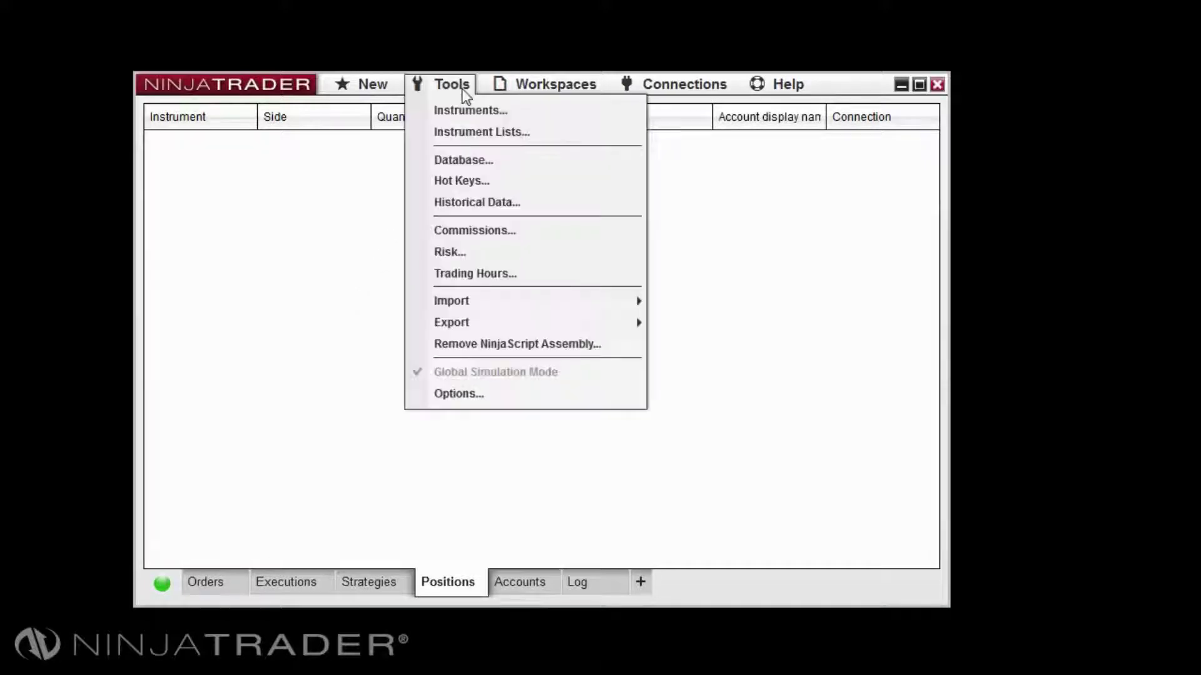
pyautogui.click(513, 401)
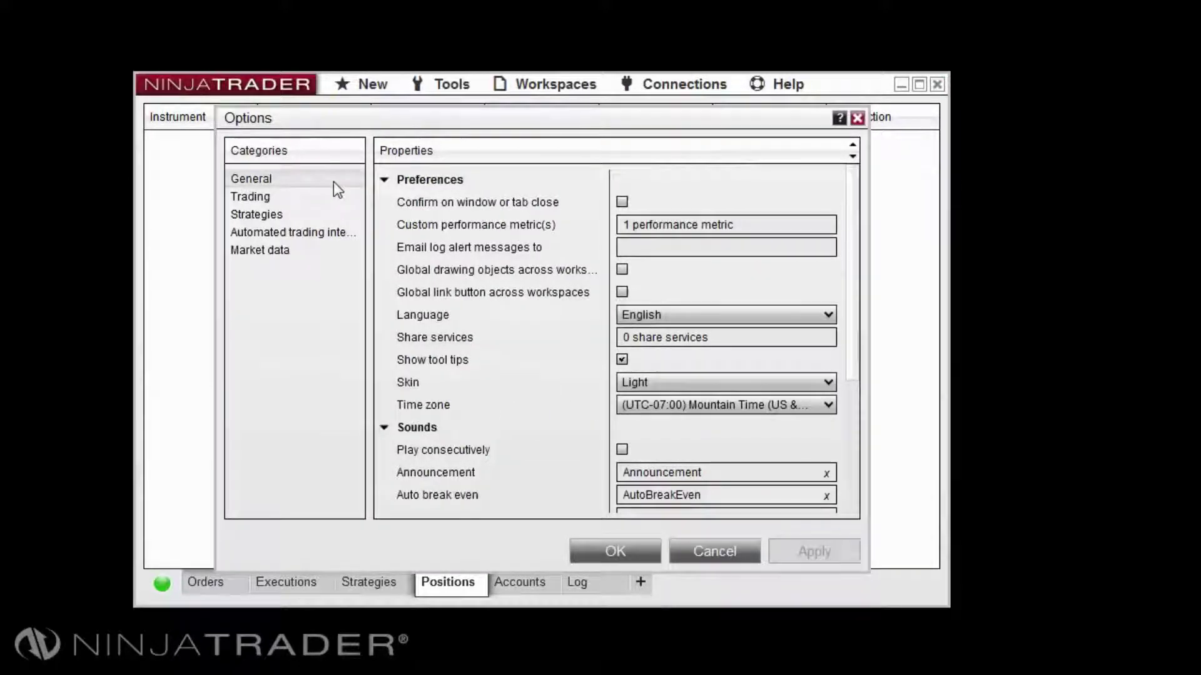
pyautogui.moveTo(725, 337)
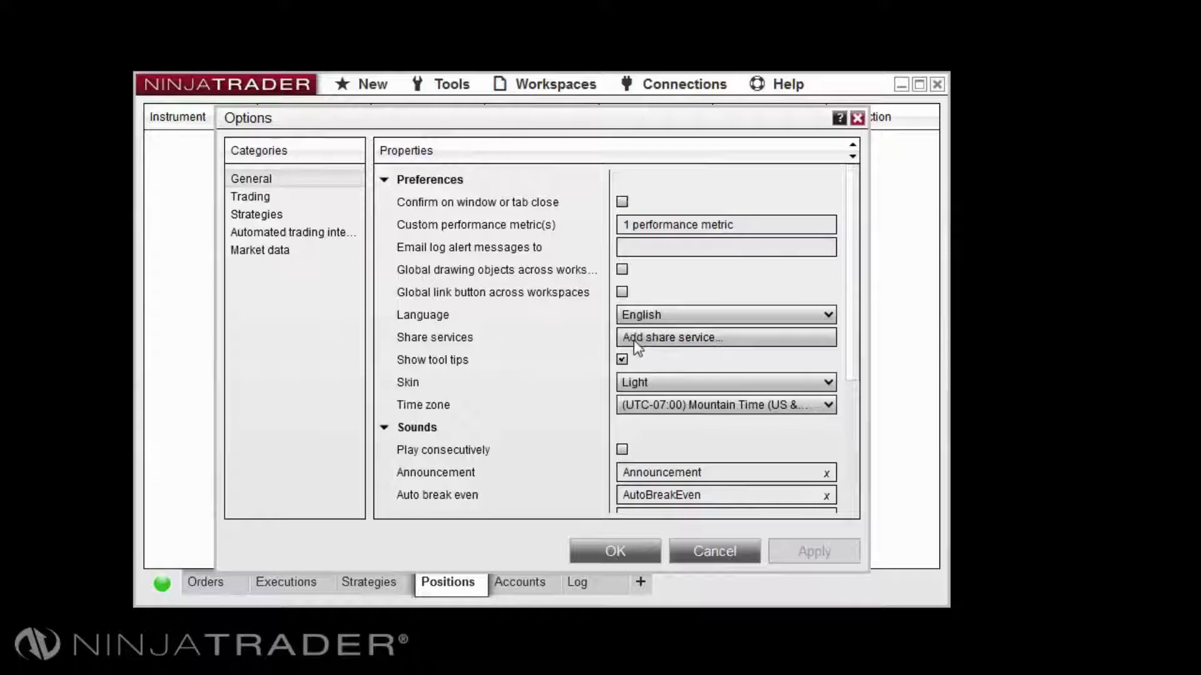
pyautogui.click(736, 338)
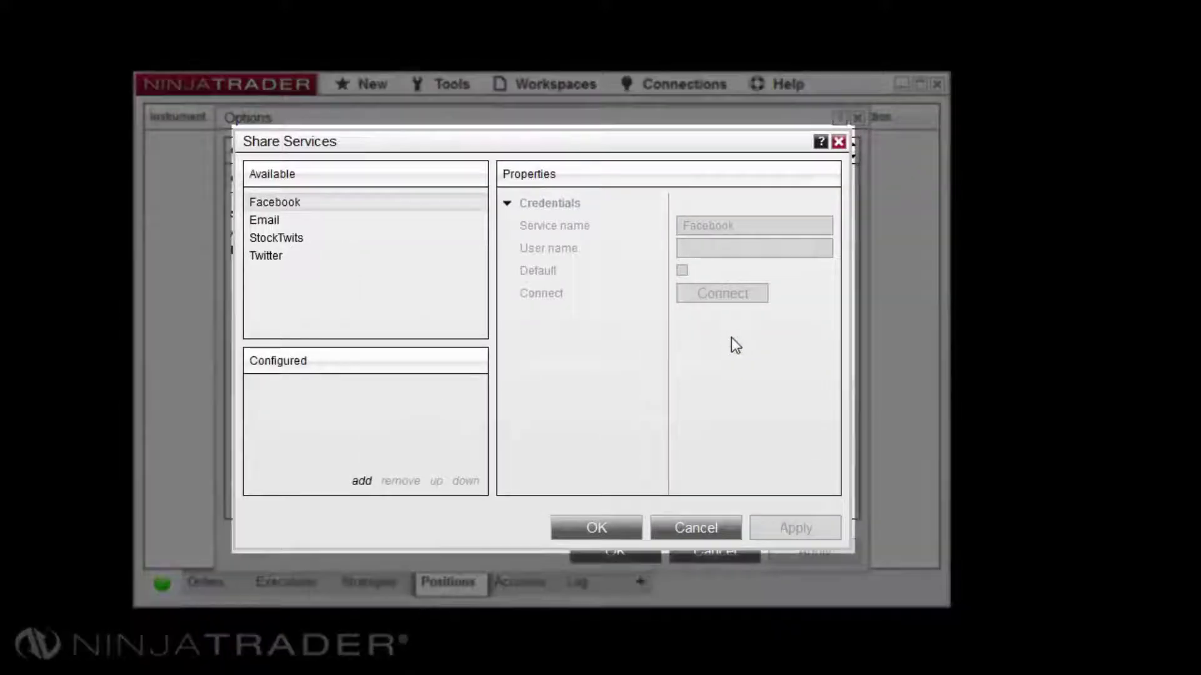
# Review the Email, StockTwits and Twitter entries, then add Twitter as a share service
pyautogui.click(278, 225)
pyautogui.click(283, 241)
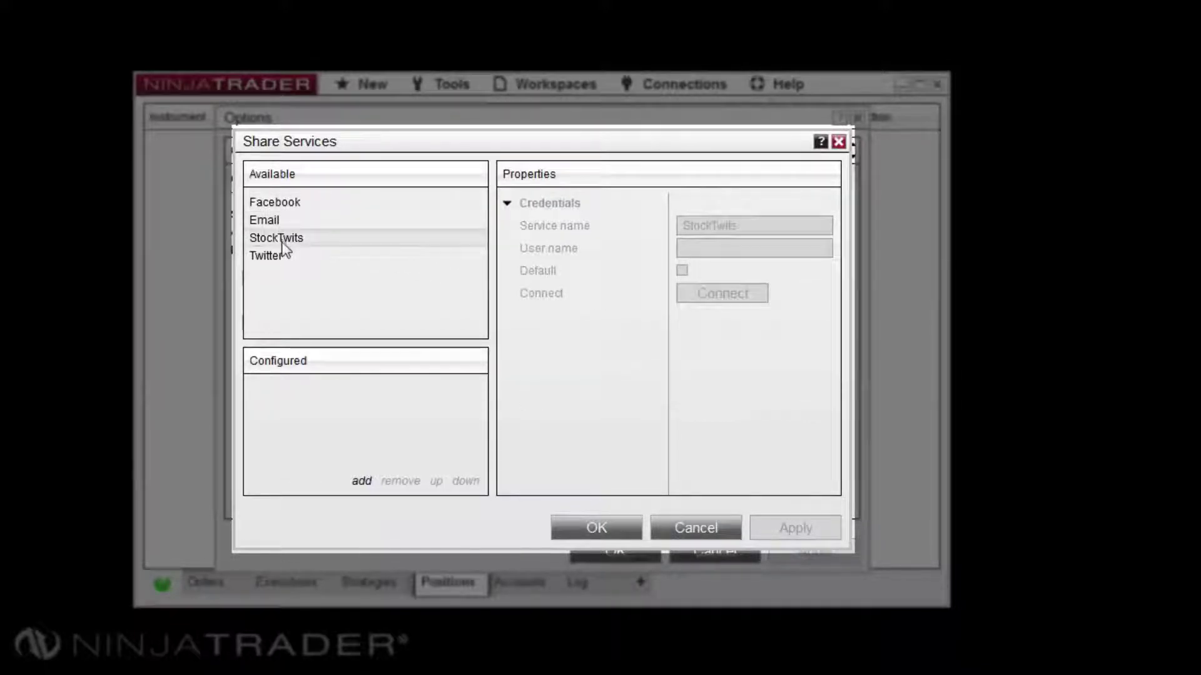
pyautogui.click(280, 263)
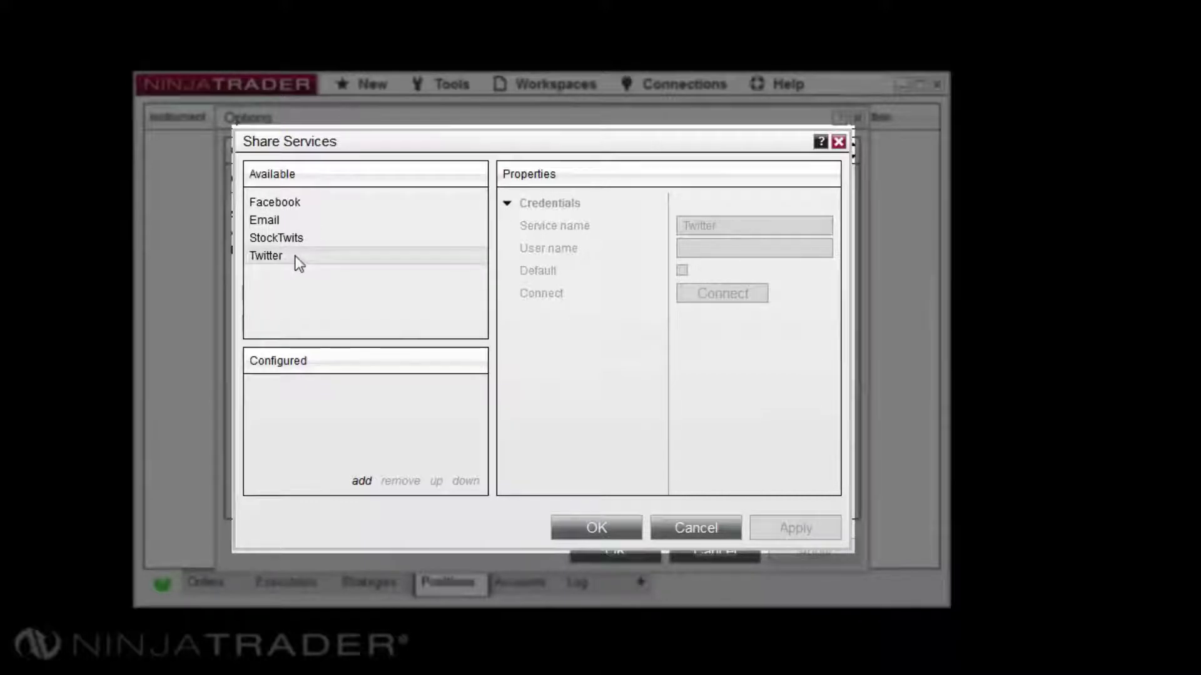
pyautogui.doubleClick(287, 256)
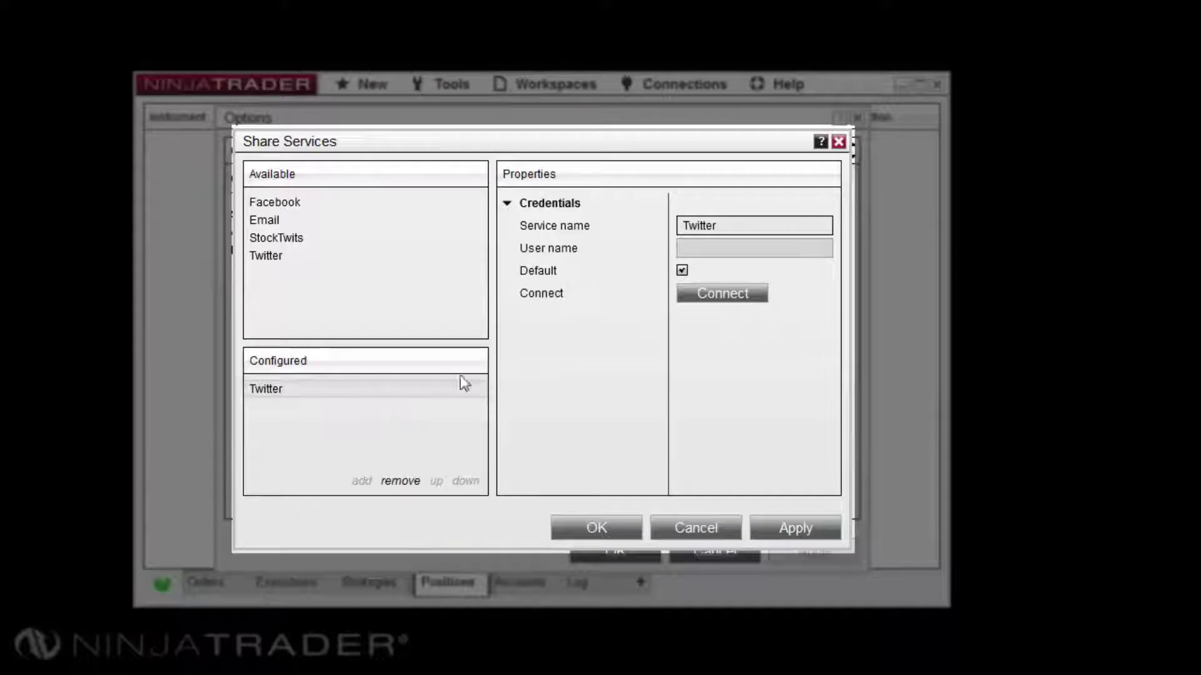
# Rename the Twitter service to Twitter1, connect its account, and make it default
pyautogui.click(737, 226)
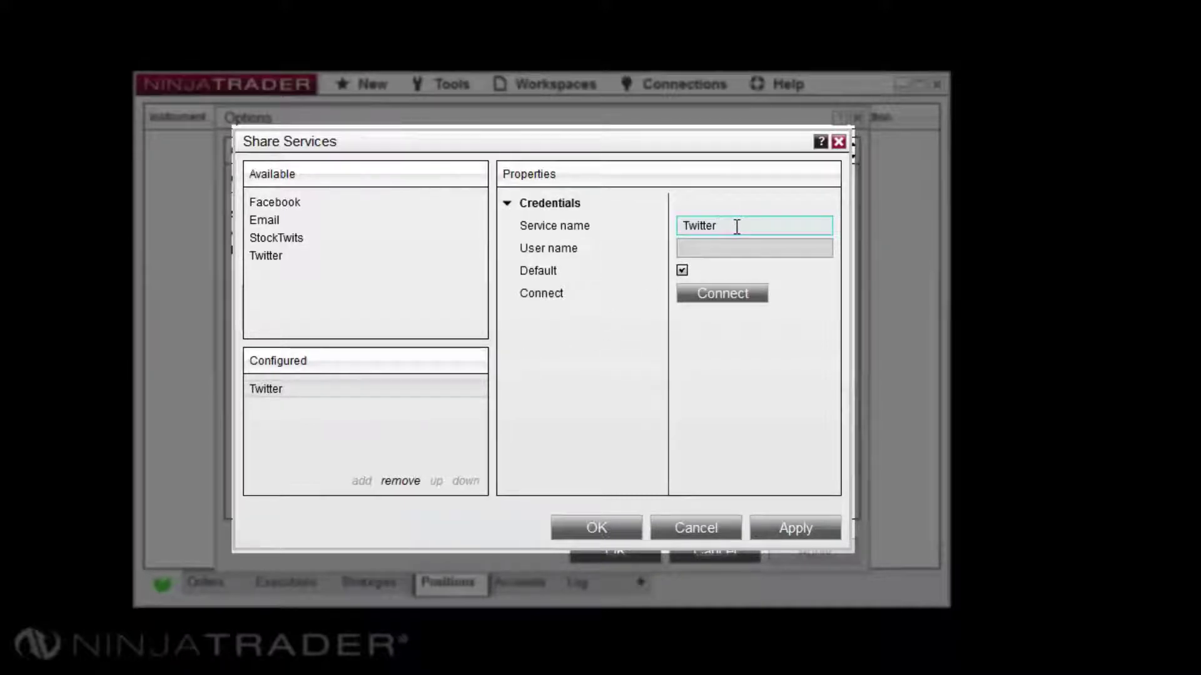
pyautogui.write('1')
pyautogui.click(720, 301)
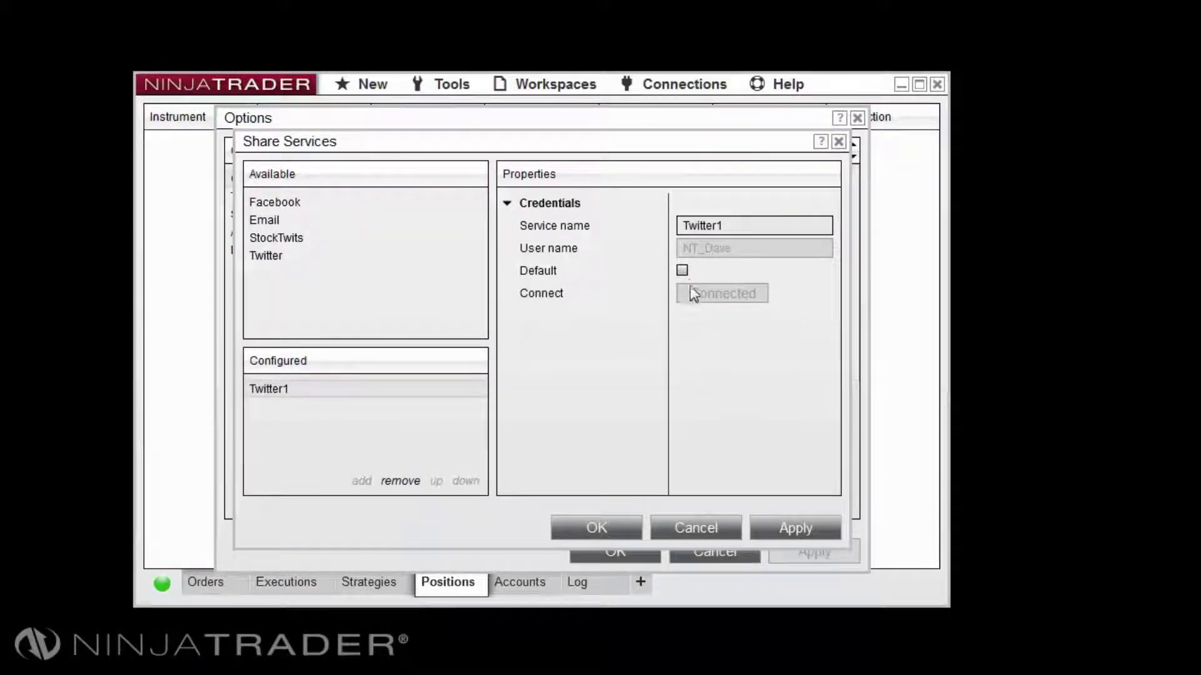
pyautogui.click(683, 272)
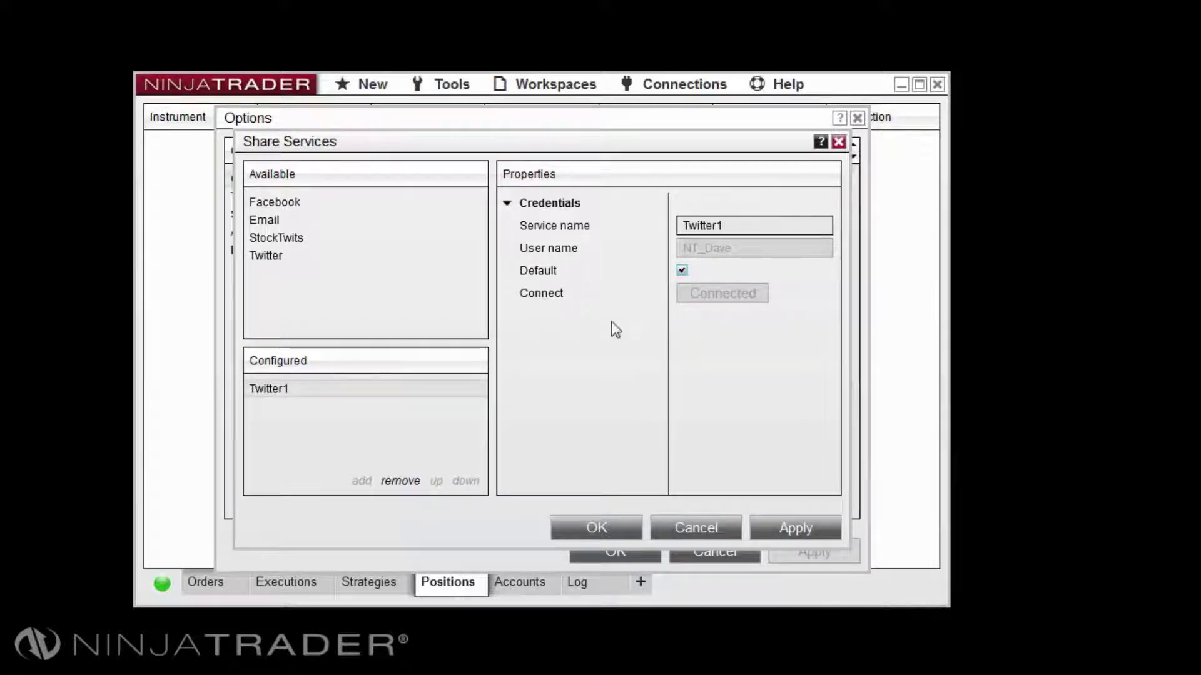
# Add the Email service and select its Server, Port and User name connection fields
pyautogui.doubleClick(269, 225)
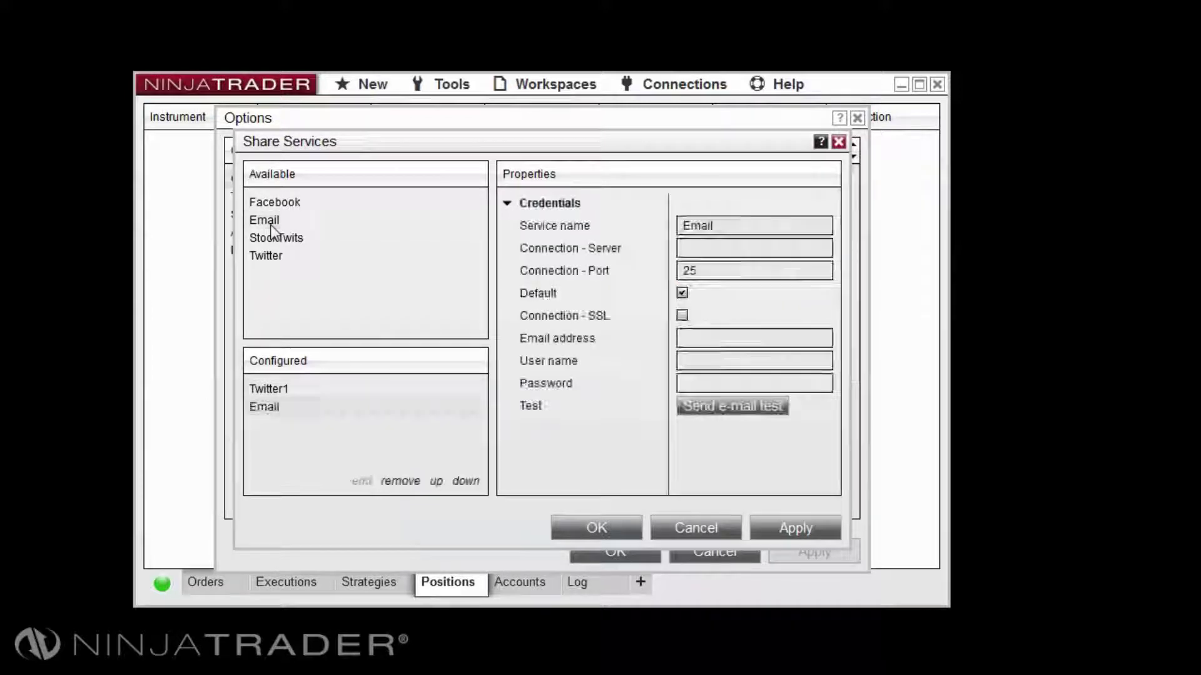
pyautogui.click(699, 249)
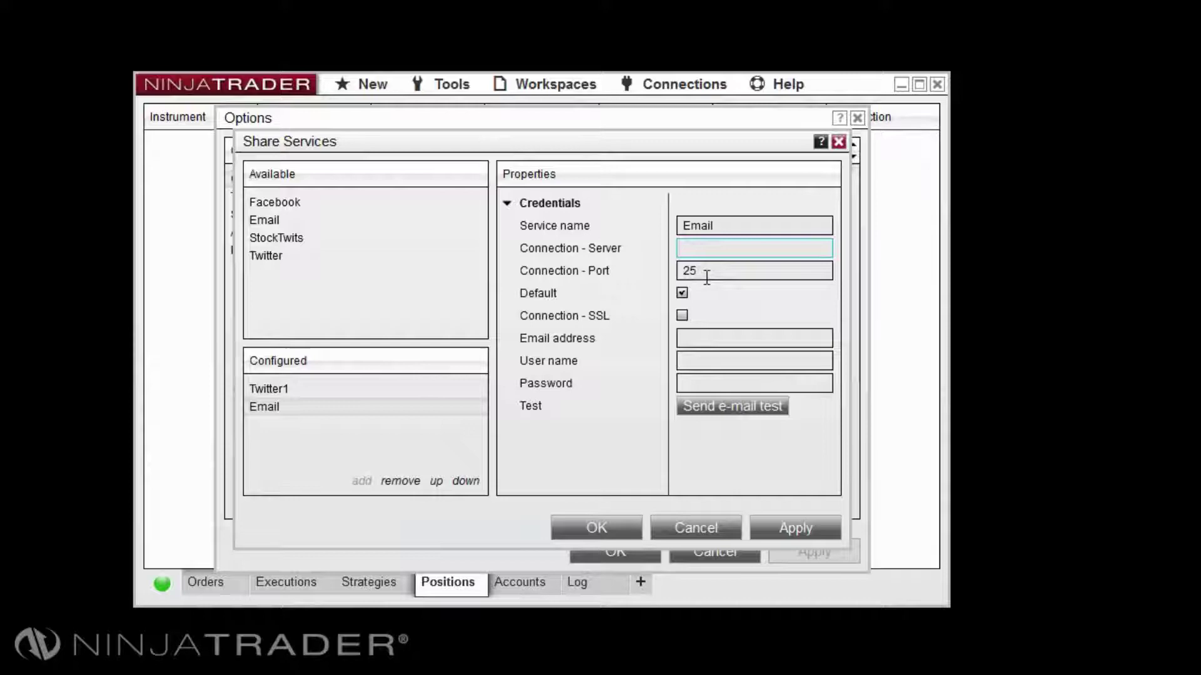
pyautogui.click(707, 277)
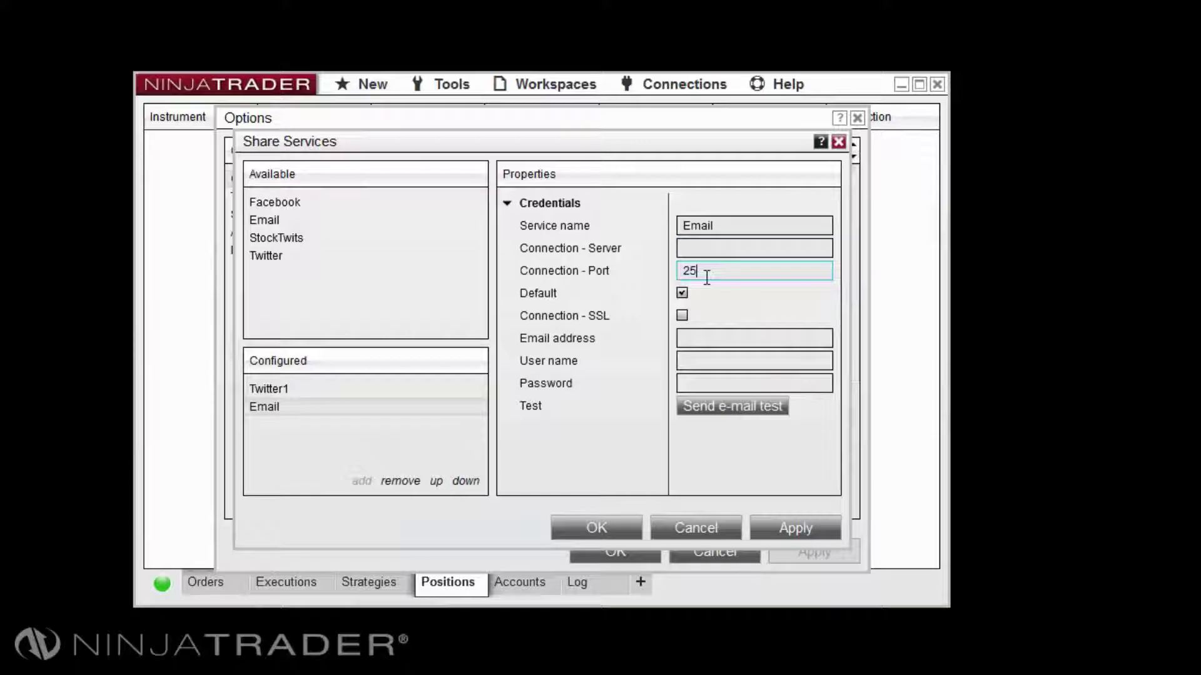
pyautogui.click(699, 363)
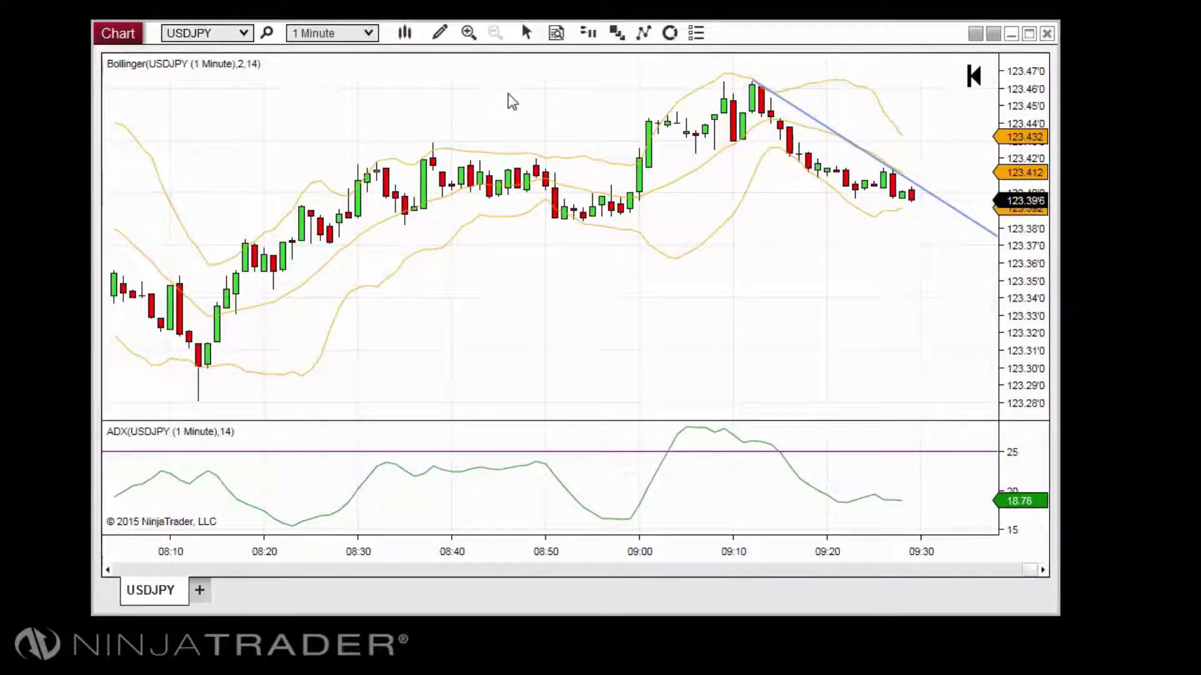
# Use Share > Window on the USDJPY chart to attach Window.png for sharing
pyautogui.rightClick(511, 102)
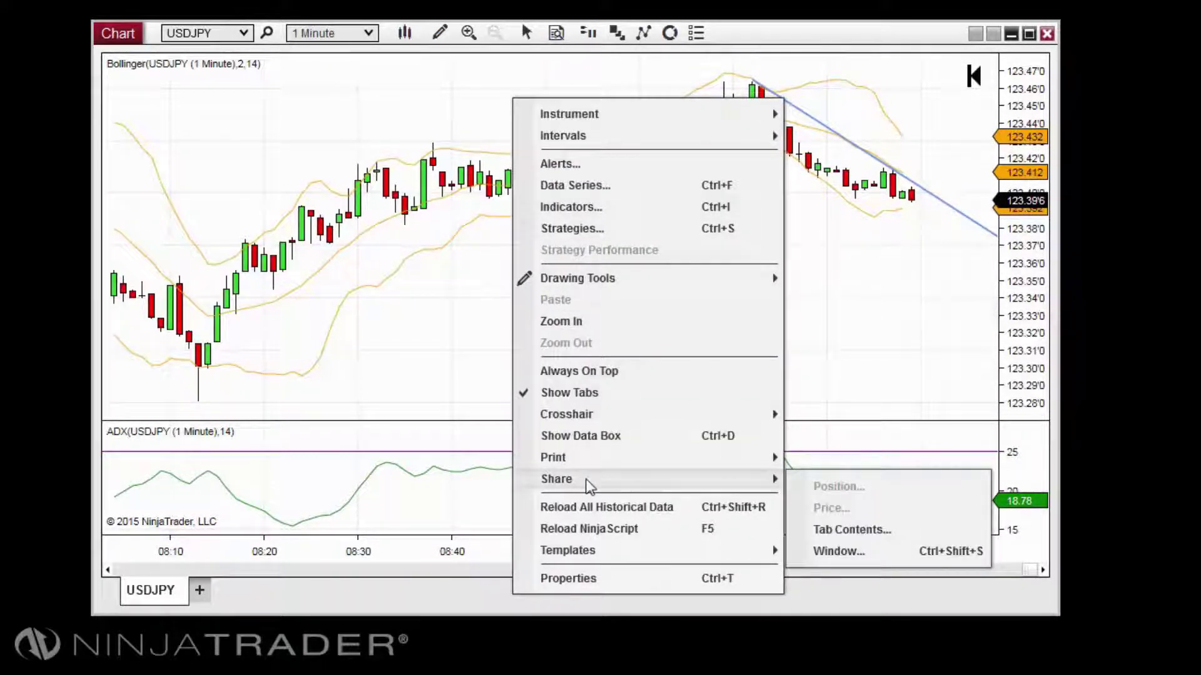
pyautogui.moveTo(601, 479)
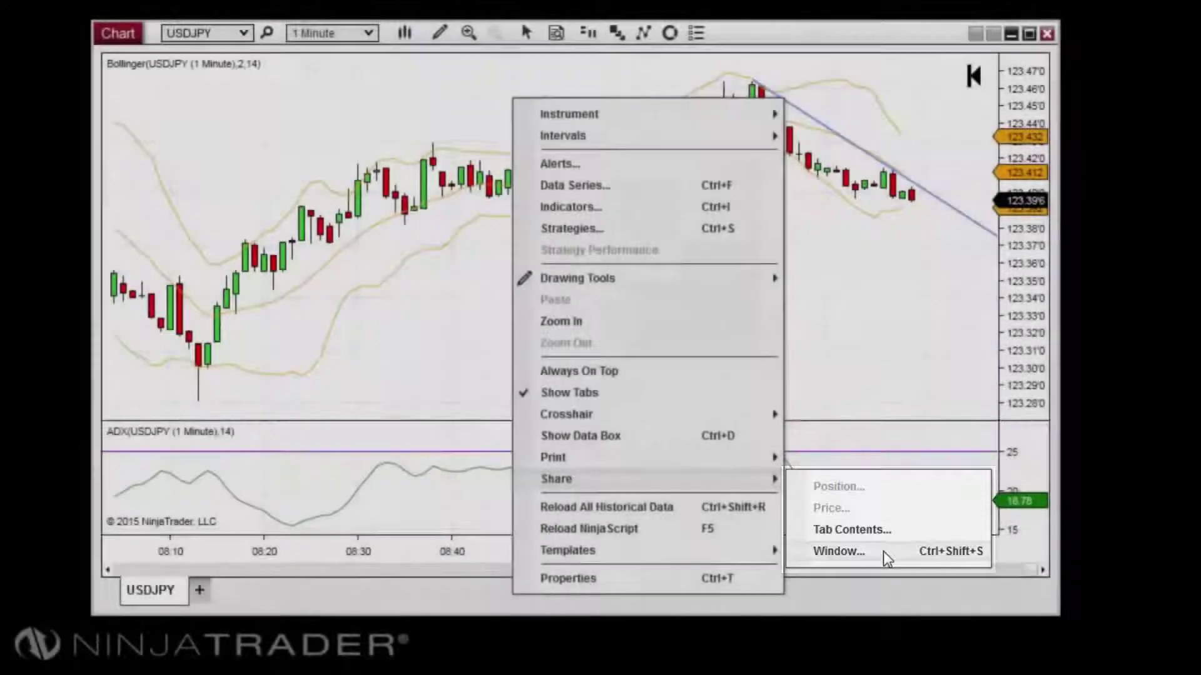
pyautogui.click(882, 552)
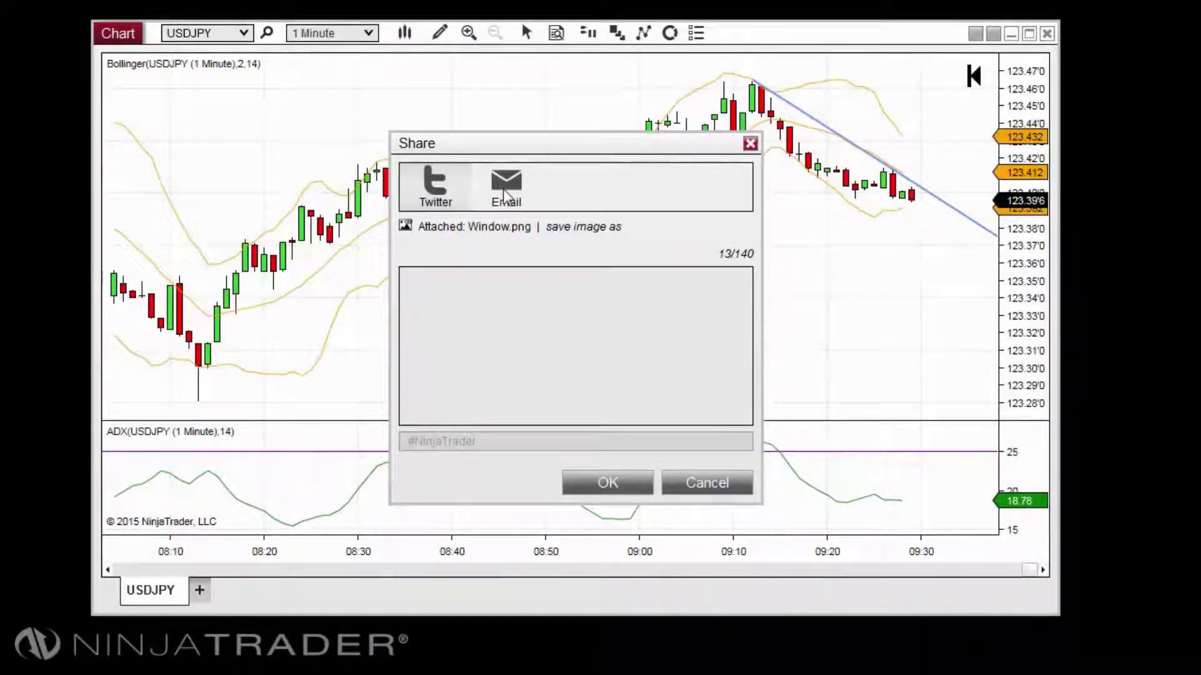
# Tweet the USDJPY chart image with the message "Check out this trend!"
pyautogui.click(486, 308)
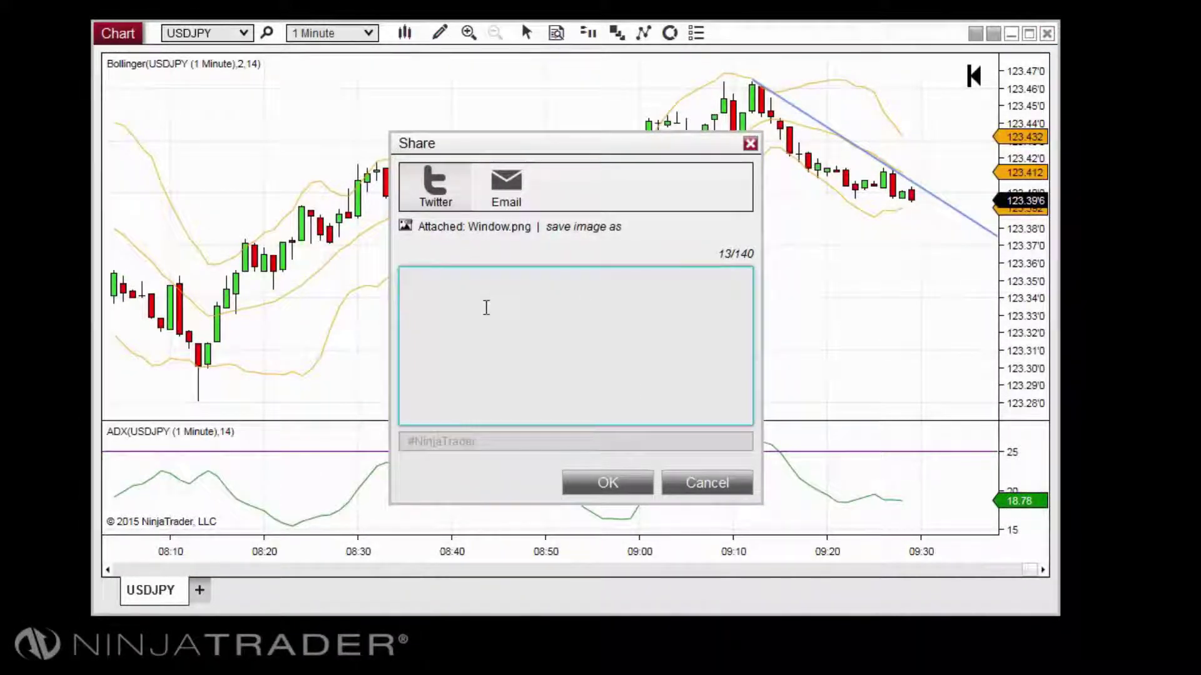
pyautogui.write('Check out th')
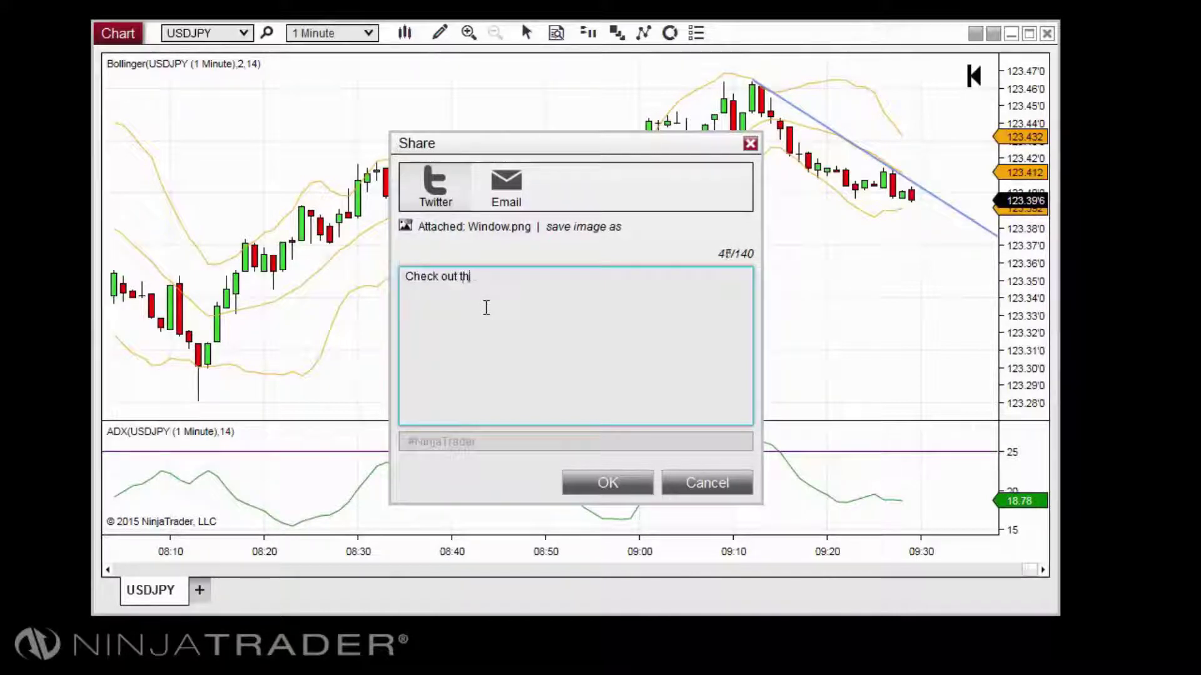
pyautogui.write('is trend!')
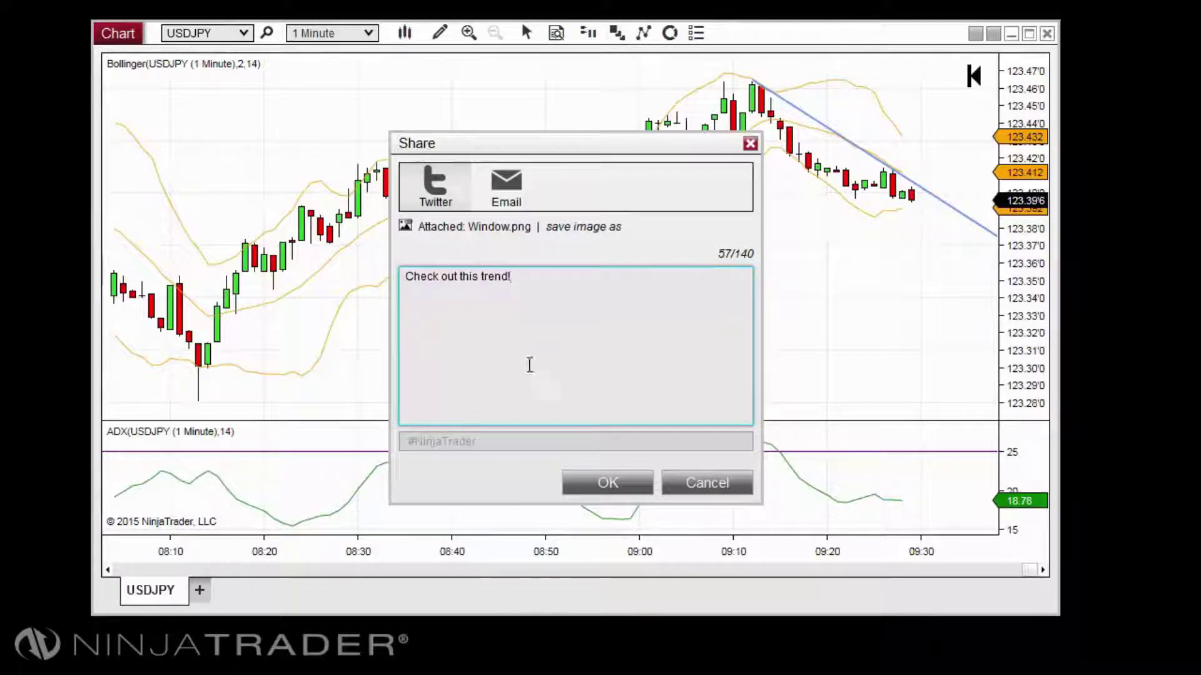
pyautogui.click(611, 490)
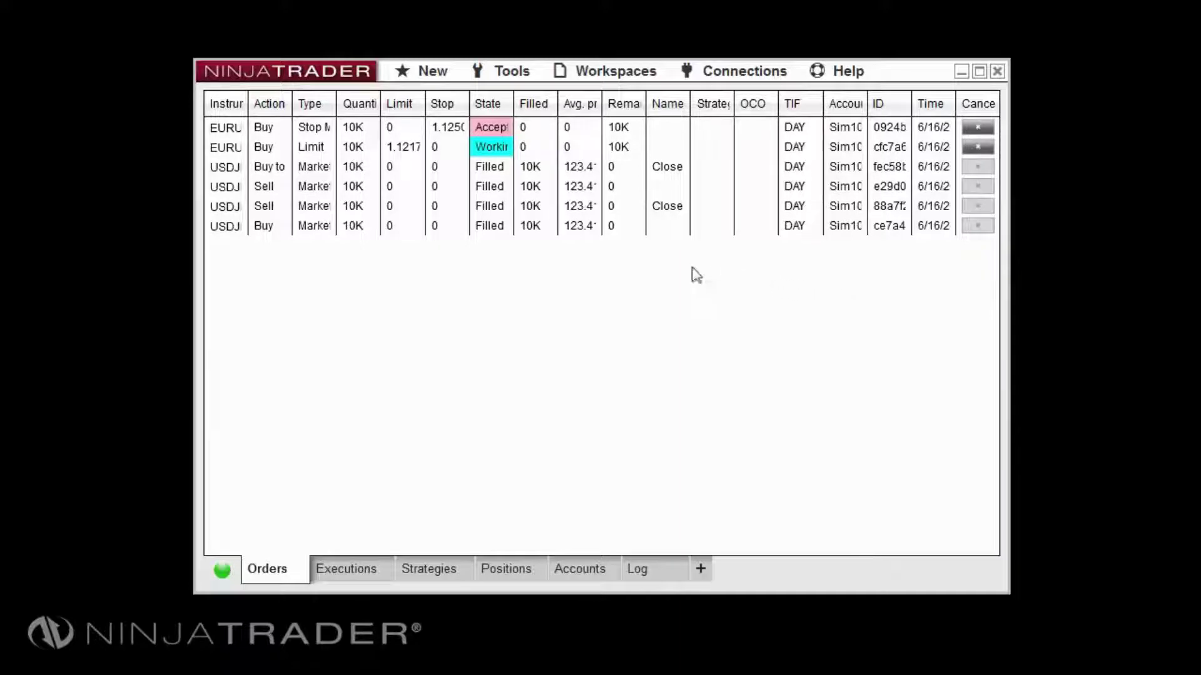
pyautogui.rightClick(564, 266)
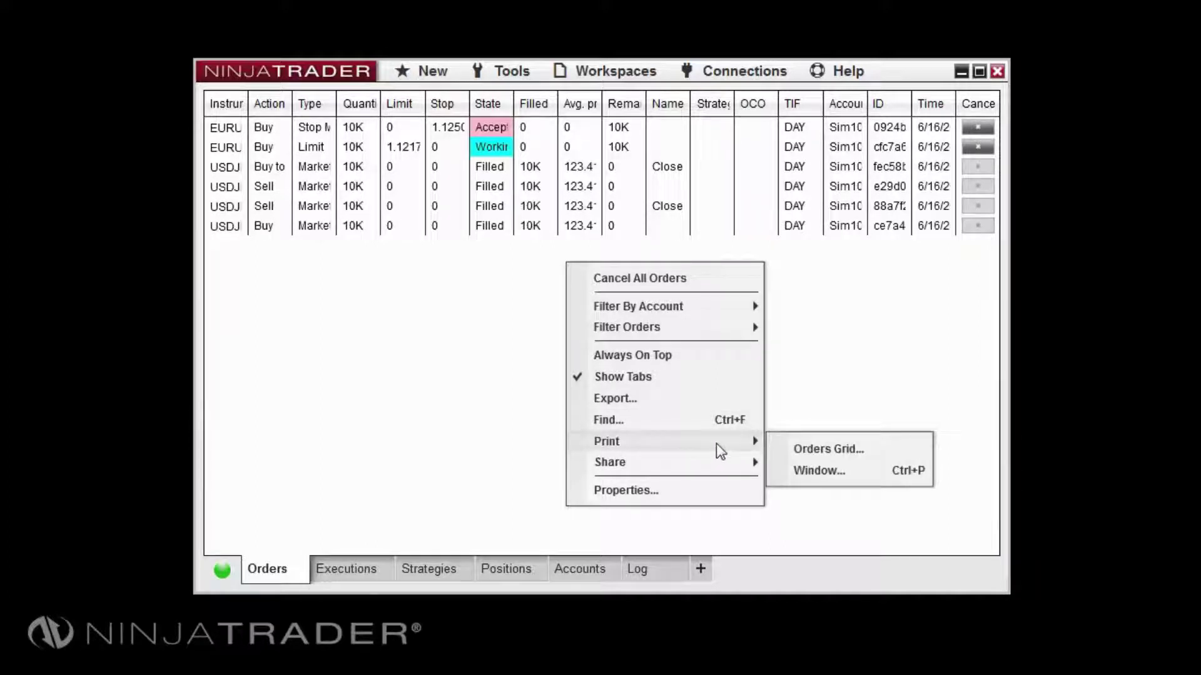
pyautogui.moveTo(638, 442)
pyautogui.click(922, 391)
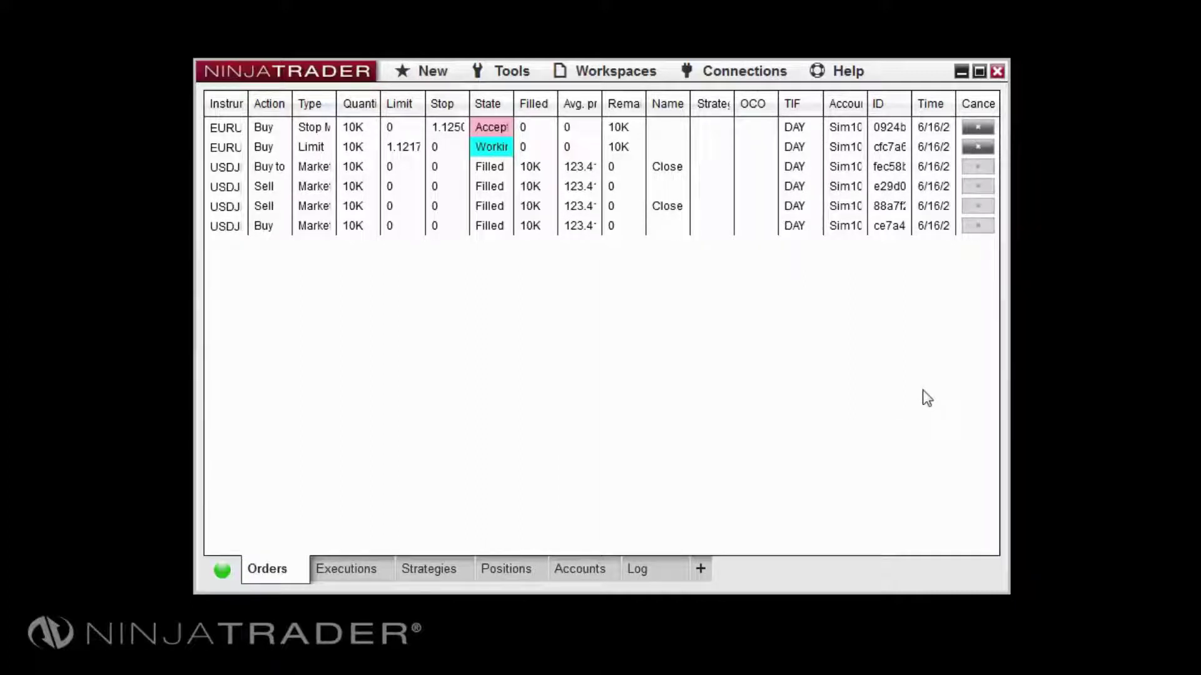